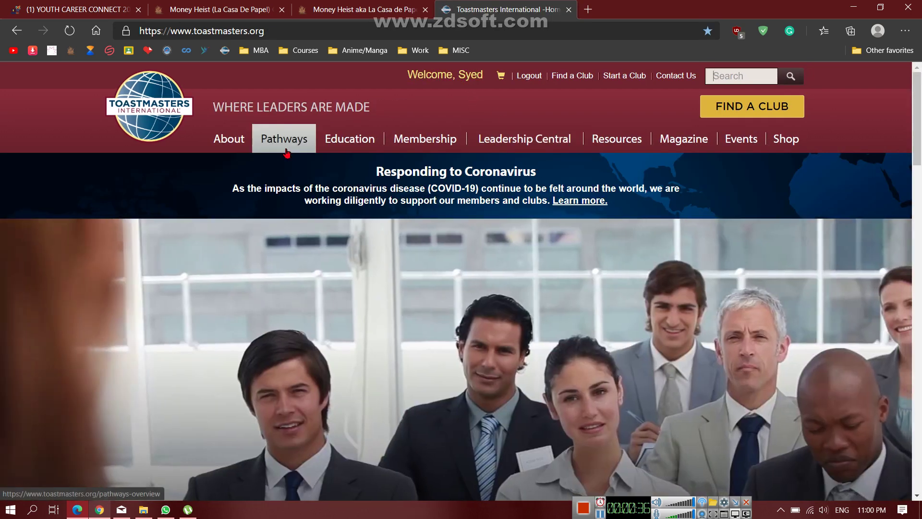
# Open Base Camp for the home club by way of the Pathways start page
pyautogui.moveTo(287, 151)
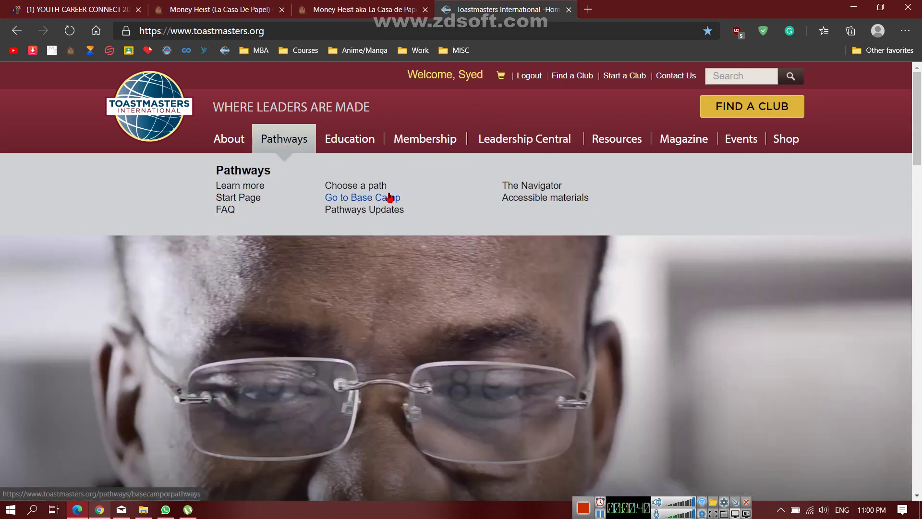
pyautogui.click(388, 198)
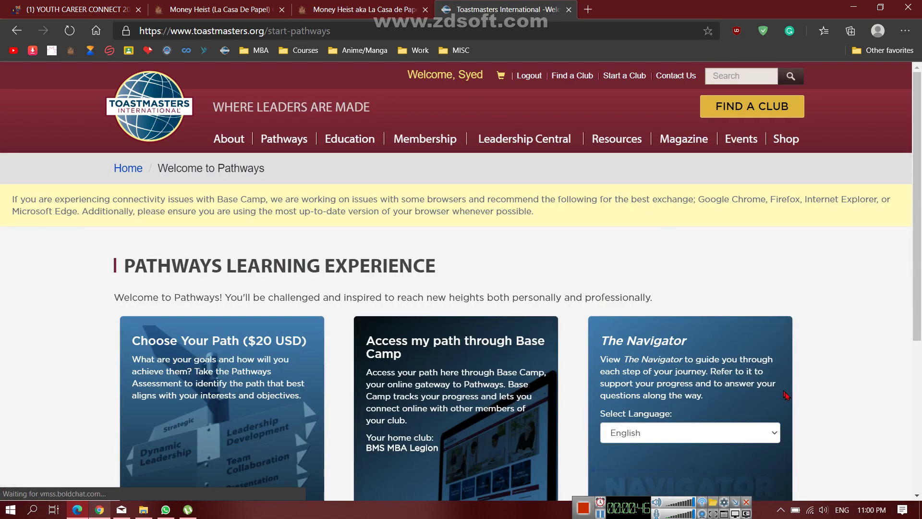
pyautogui.scroll(-3, 786, 395)
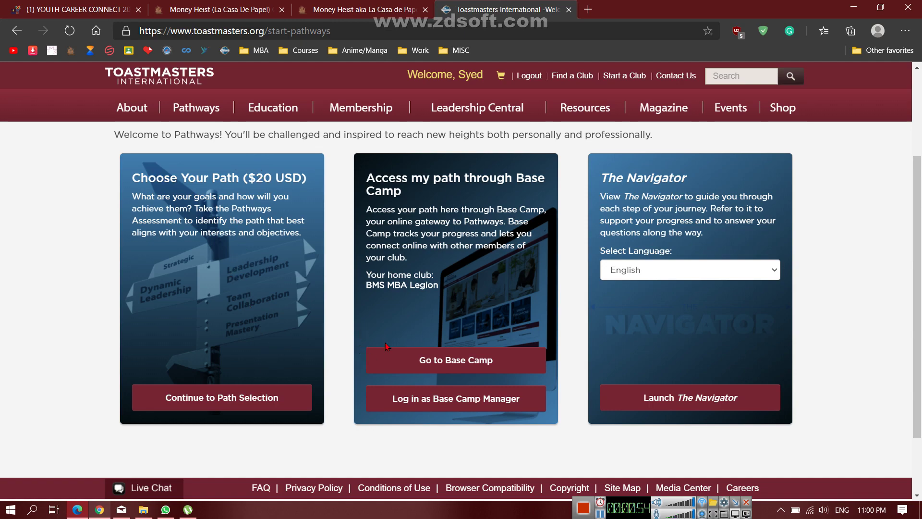
pyautogui.scroll(5, 379, 217)
pyautogui.scroll(-6, 413, 269)
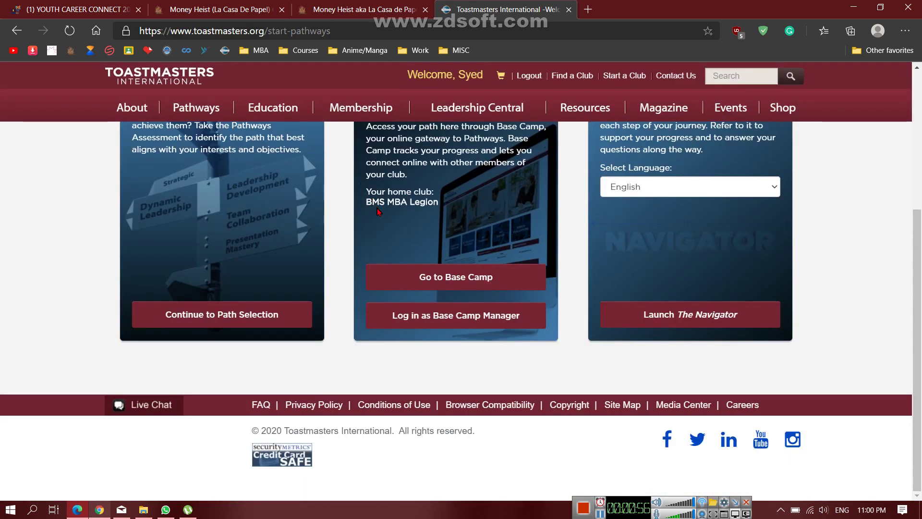
pyautogui.scroll(3, 433, 297)
pyautogui.click(446, 415)
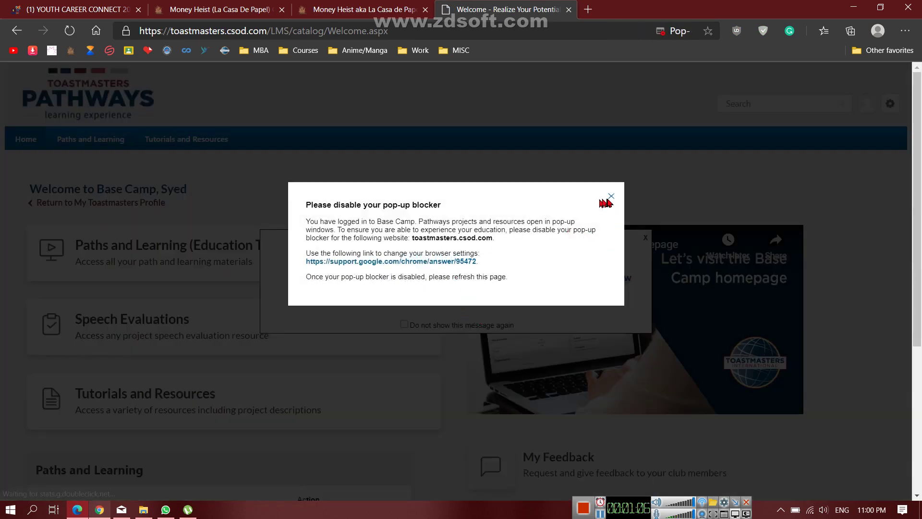
# Dismiss the pop-up blocker notice and the New Homepage message, choosing not to show the latter again
pyautogui.click(611, 197)
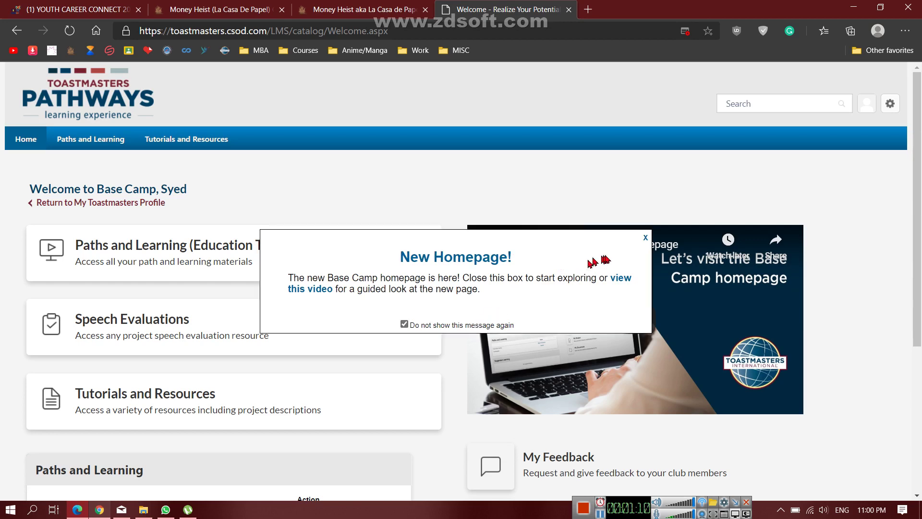
pyautogui.click(647, 238)
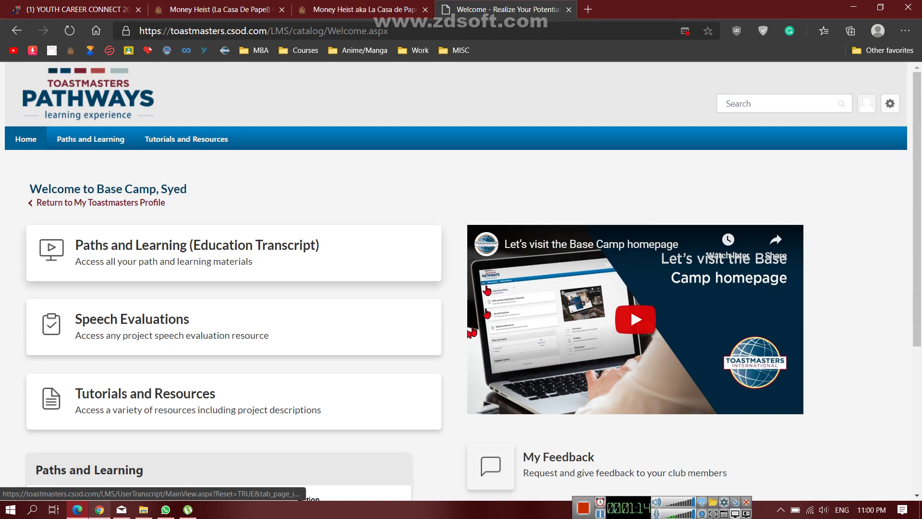
# Open the Leadership Development curriculum from the Paths and Learning education transcript
pyautogui.scroll(-5, 472, 333)
pyautogui.scroll(2, 336, 263)
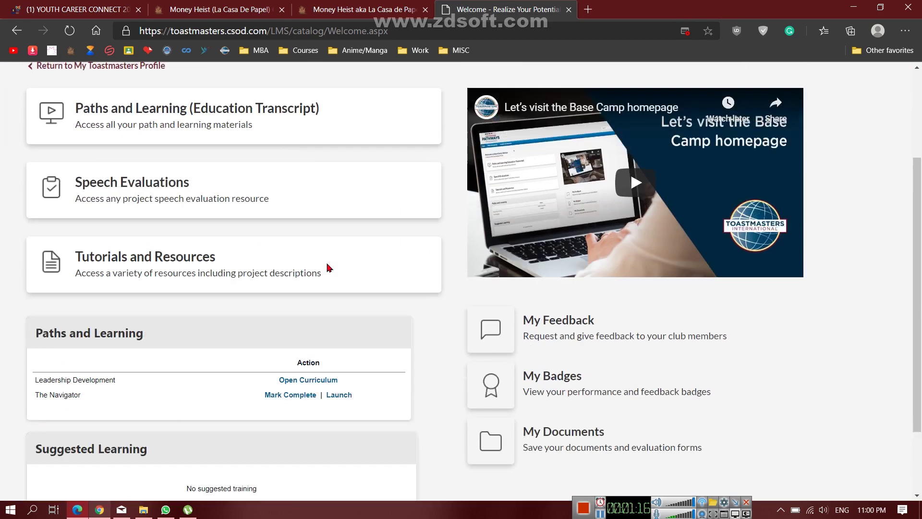
pyautogui.scroll(3, 329, 268)
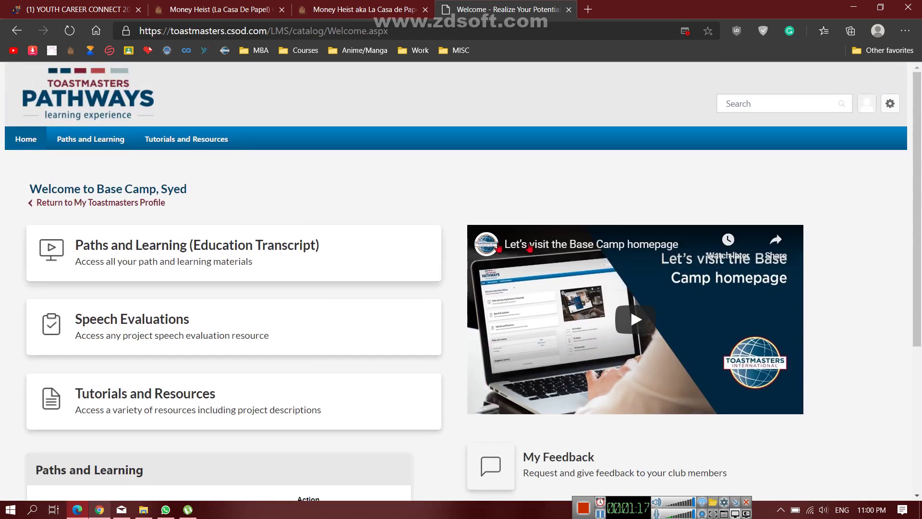
pyautogui.click(256, 259)
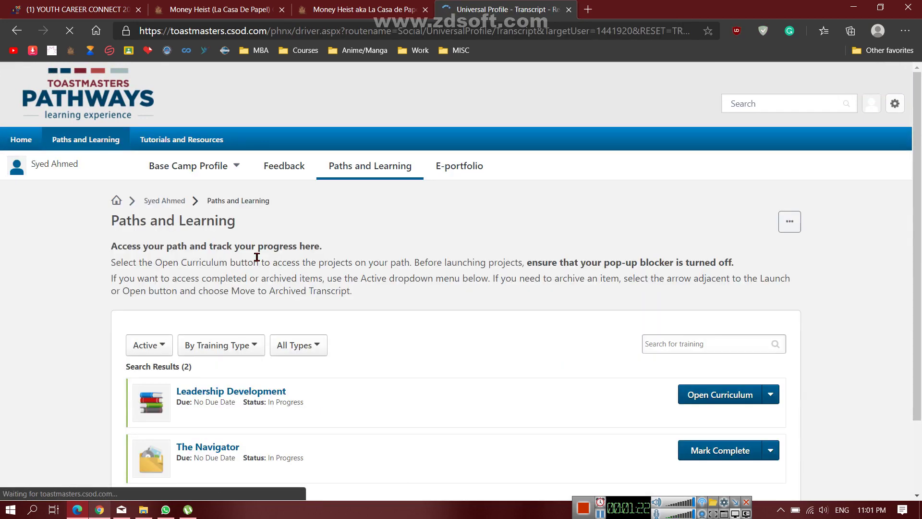
pyautogui.scroll(-2, 312, 256)
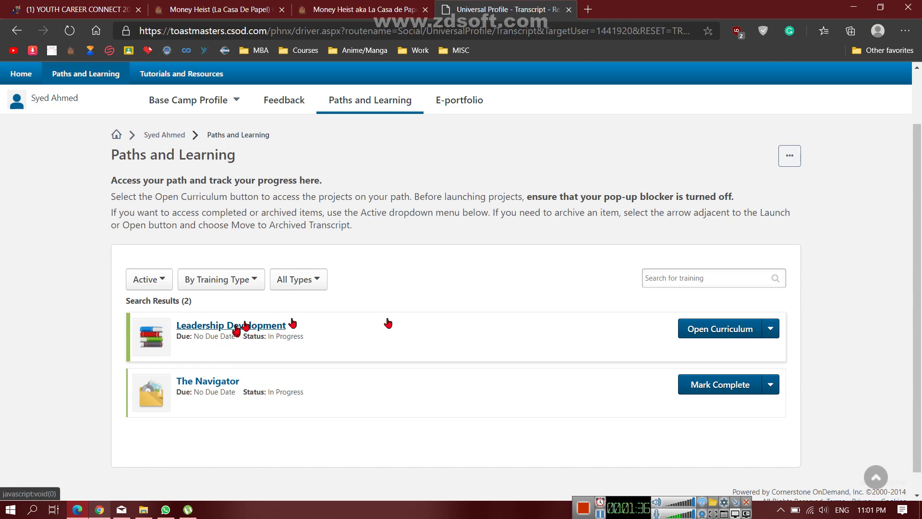
pyautogui.click(701, 329)
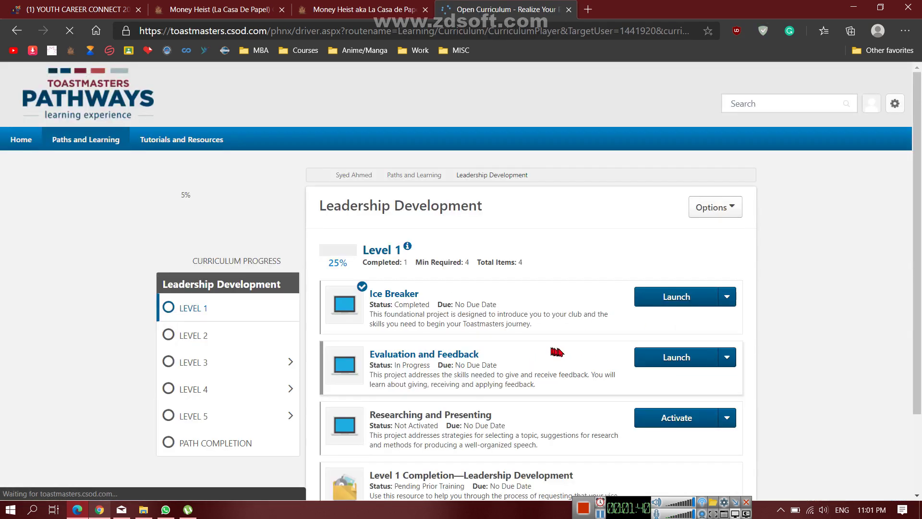
# Launch the Level 1 Ice Breaker project and go to its Navigation section
pyautogui.scroll(-2, 478, 266)
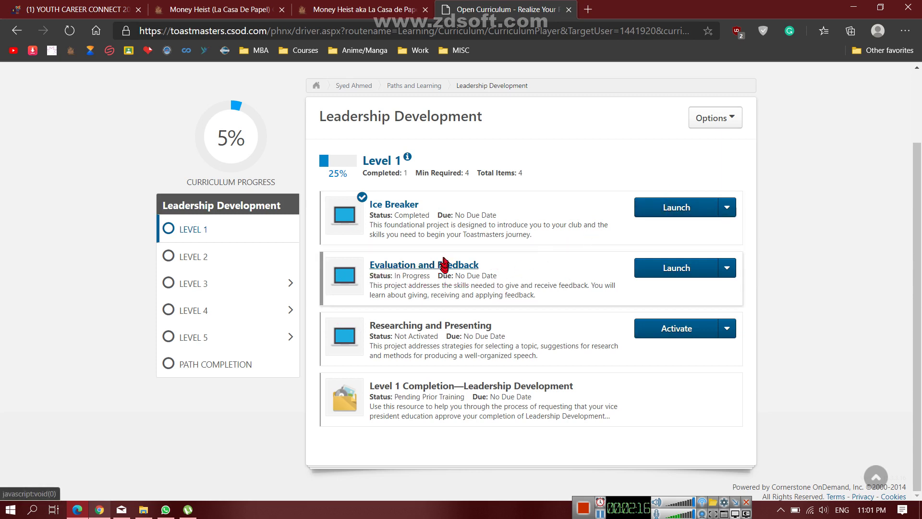
pyautogui.click(671, 207)
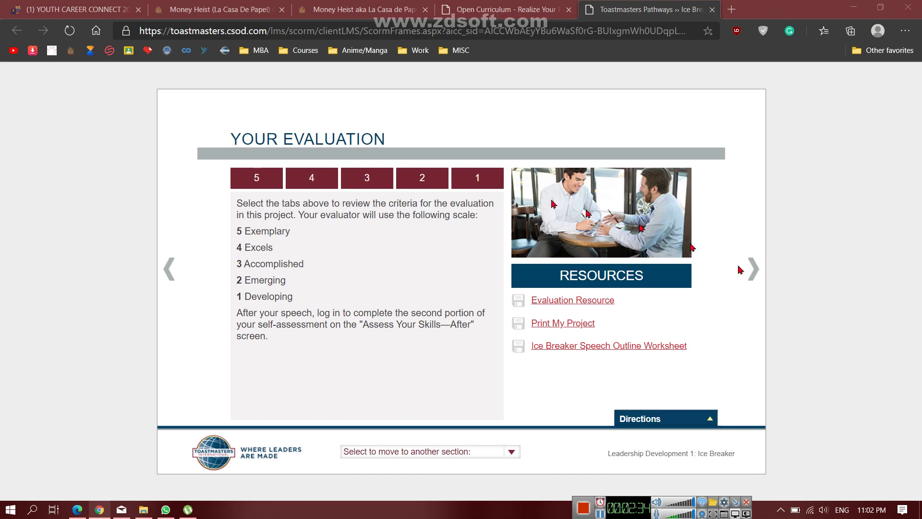
pyautogui.click(474, 452)
pyautogui.click(422, 221)
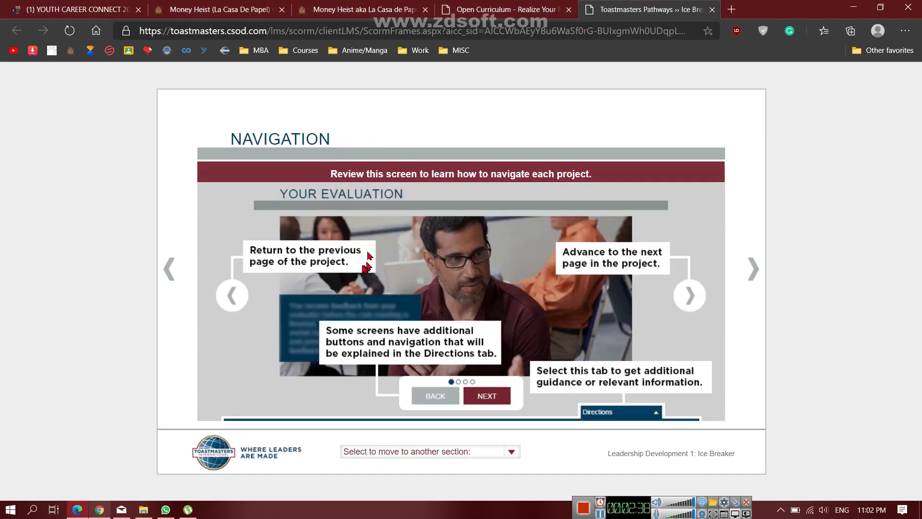
# Page forward from Navigation through the Introduction to the Your Assignment page and view its printing directions
pyautogui.click(753, 268)
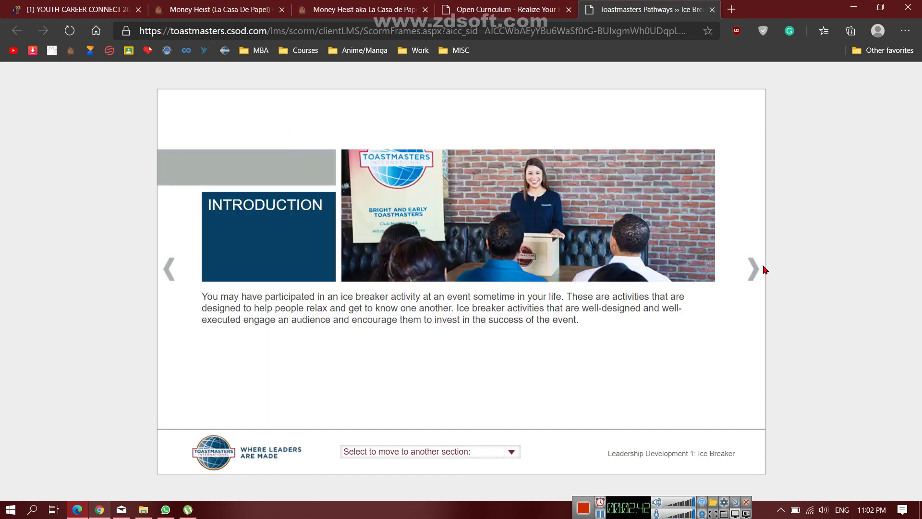
pyautogui.click(754, 268)
pyautogui.click(753, 268)
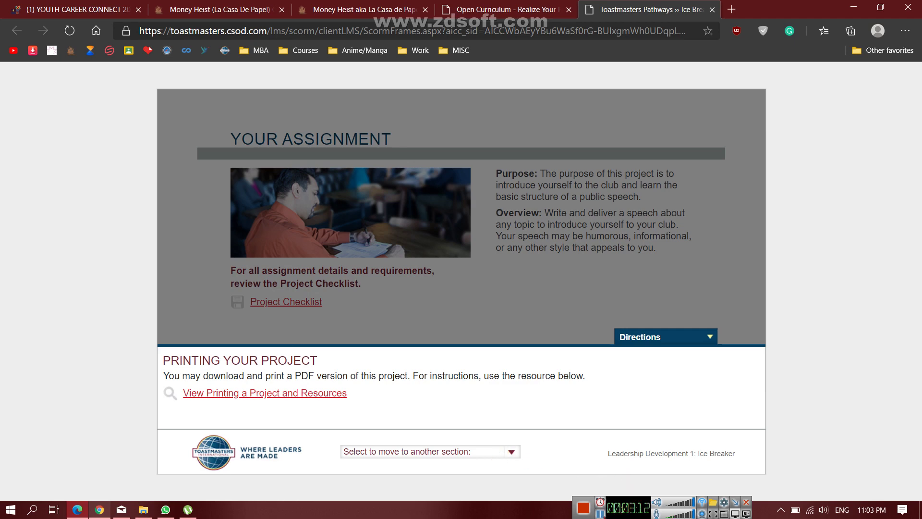
pyautogui.click(601, 514)
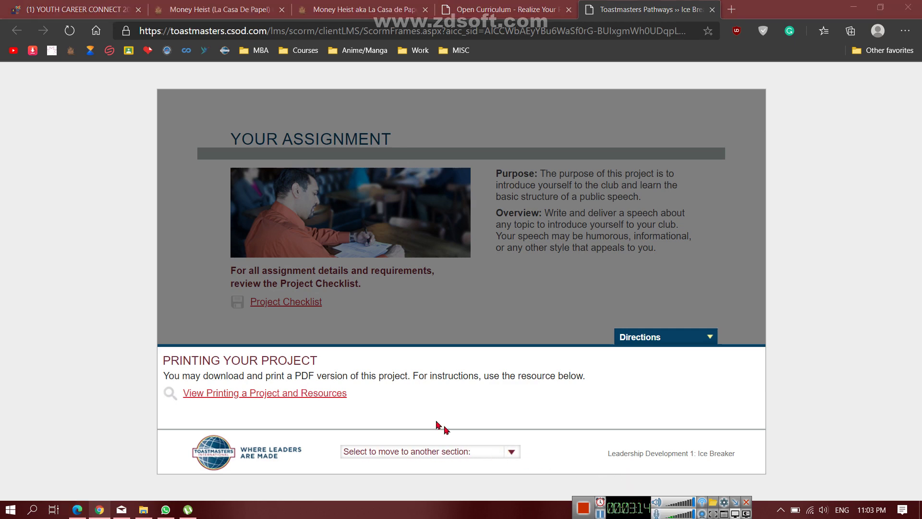
pyautogui.click(662, 216)
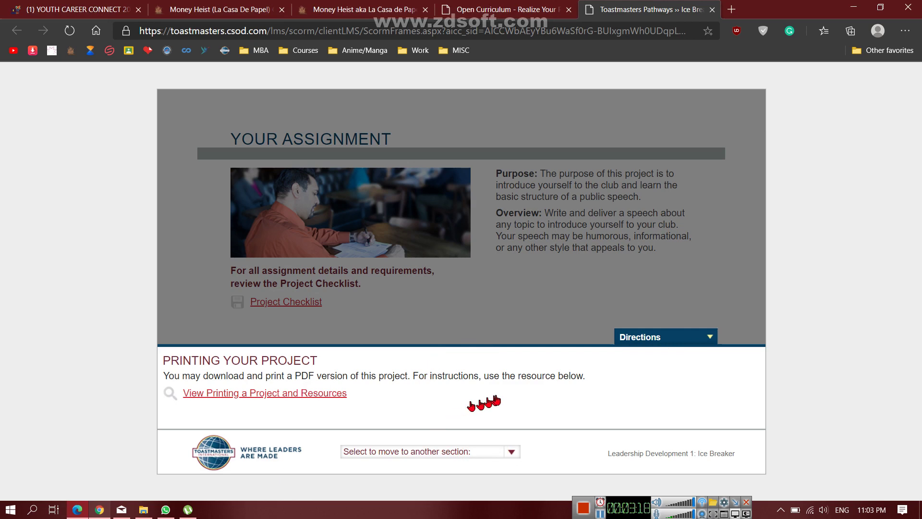
# Go to the Assess Your Skills—Before section and step through its self-assessment statements to the last one
pyautogui.click(483, 455)
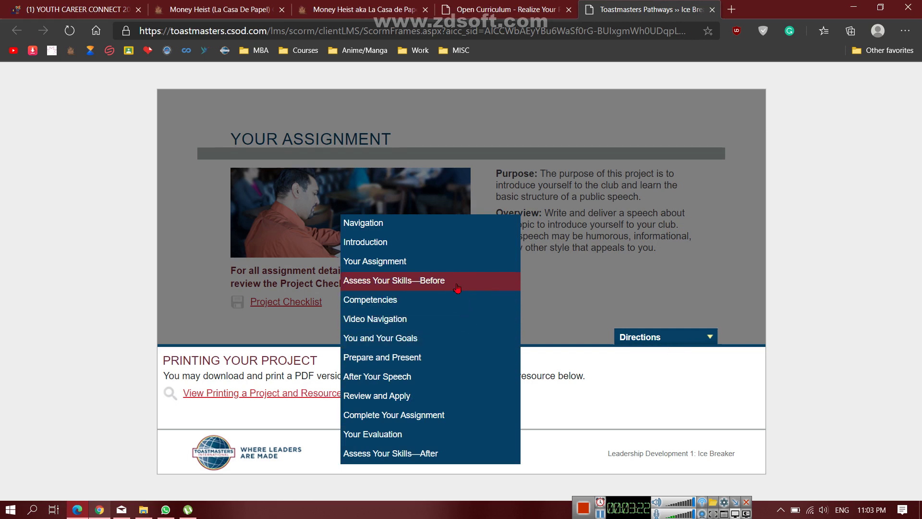
pyautogui.click(480, 281)
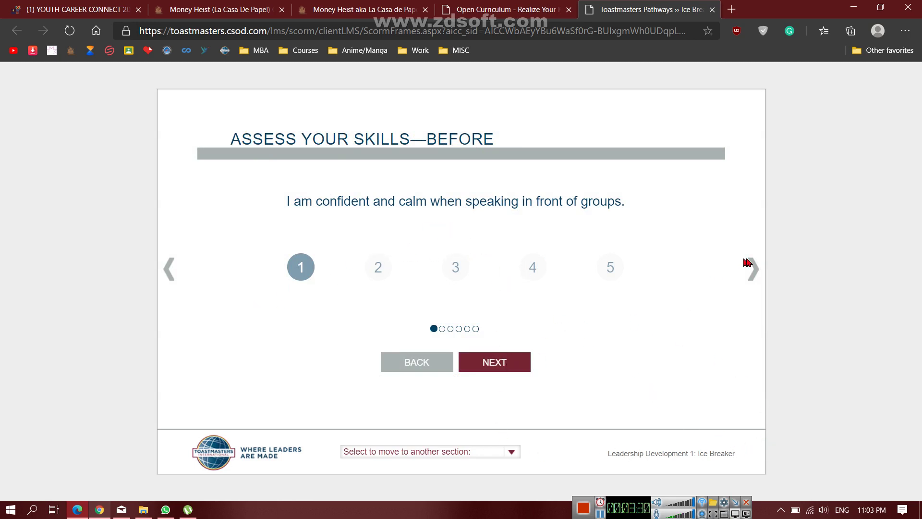
pyautogui.click(753, 269)
pyautogui.click(168, 270)
pyautogui.click(502, 369)
pyautogui.doubleClick(504, 370)
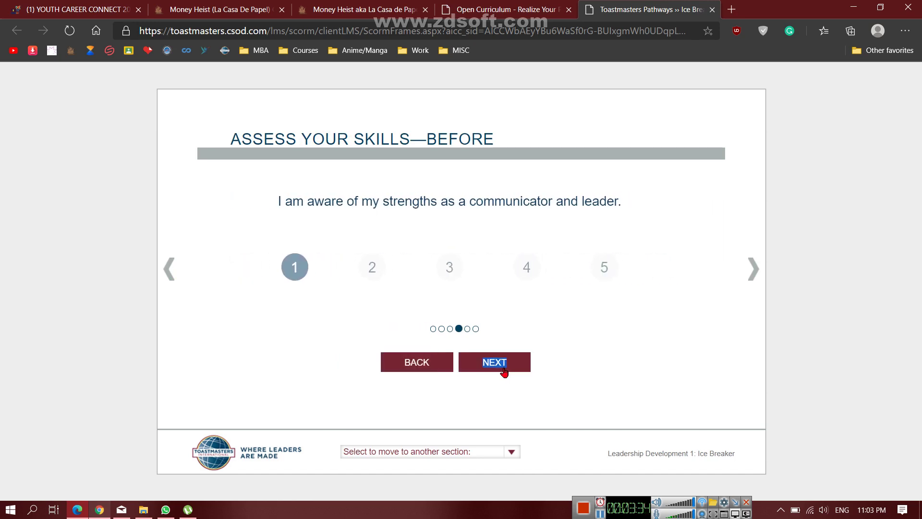
pyautogui.click(504, 370)
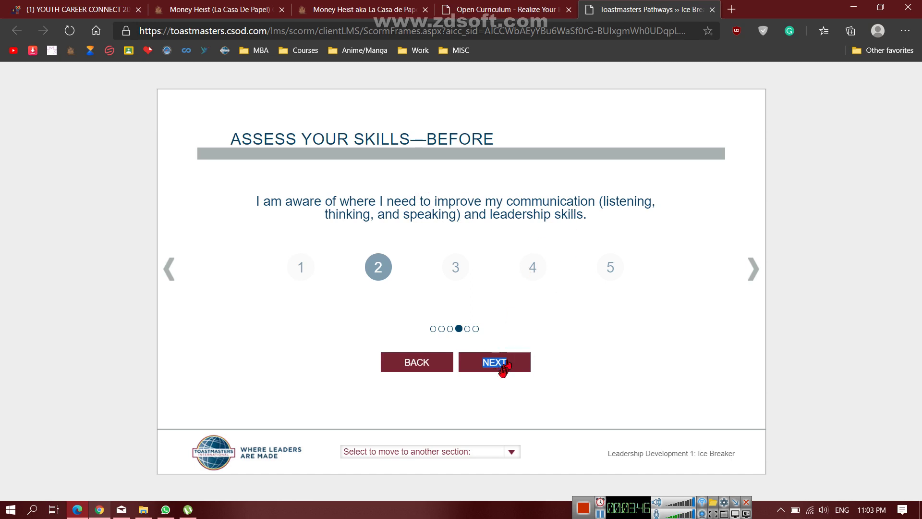
pyautogui.click(496, 367)
pyautogui.click(497, 368)
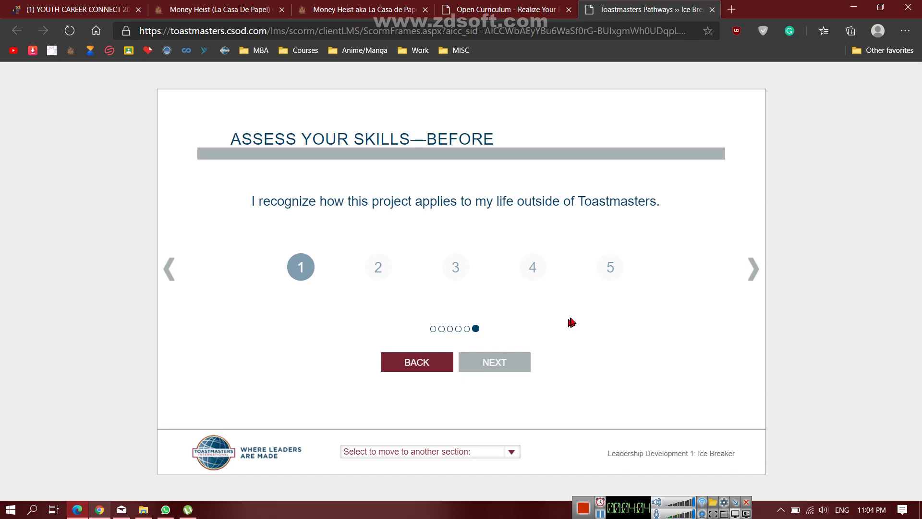
# Page forward through Competencies, Video Navigation and the You and Your Goals pages to Organize Your Speech
pyautogui.click(753, 269)
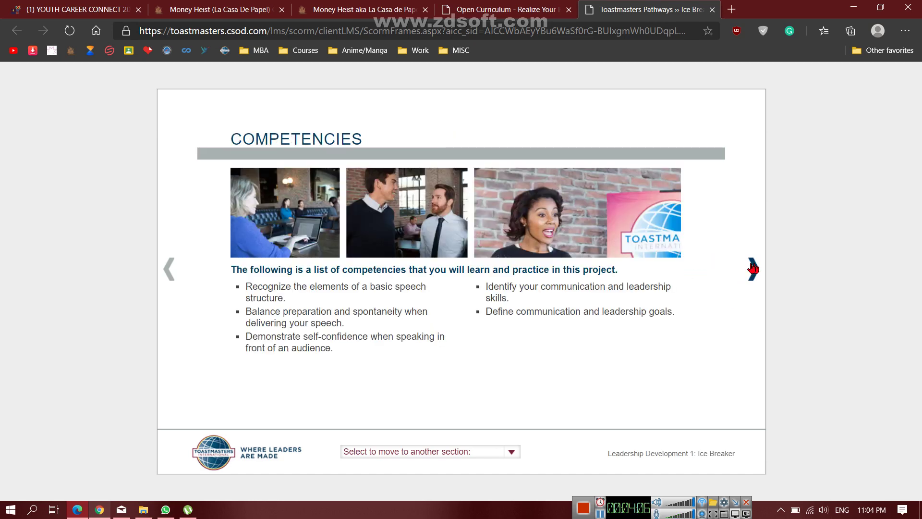
pyautogui.click(753, 268)
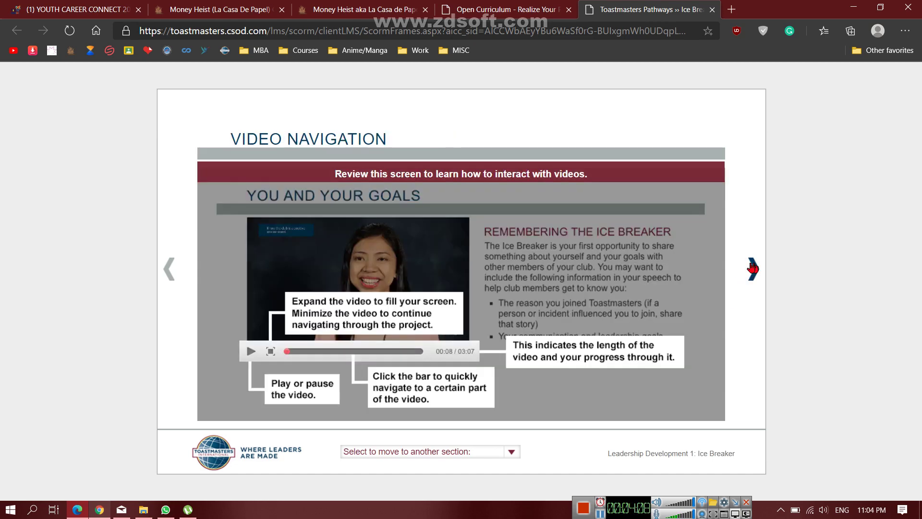
pyautogui.click(751, 267)
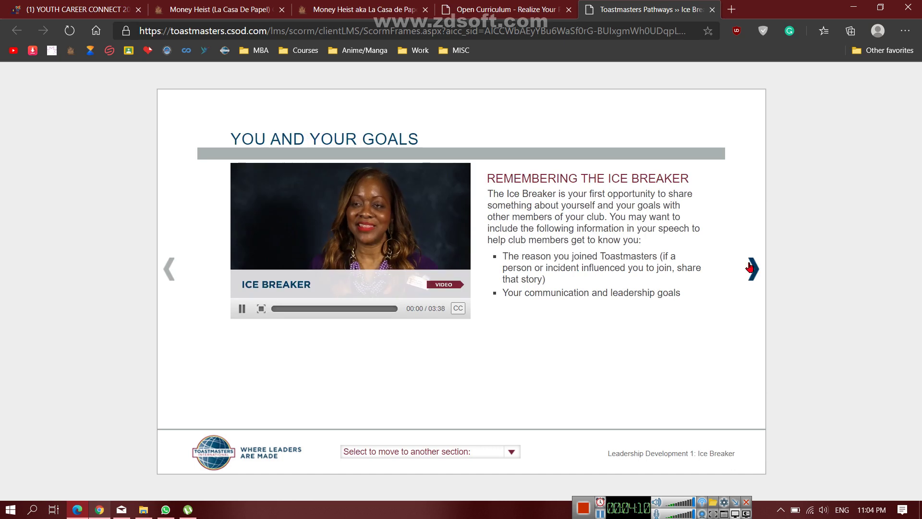
pyautogui.click(752, 268)
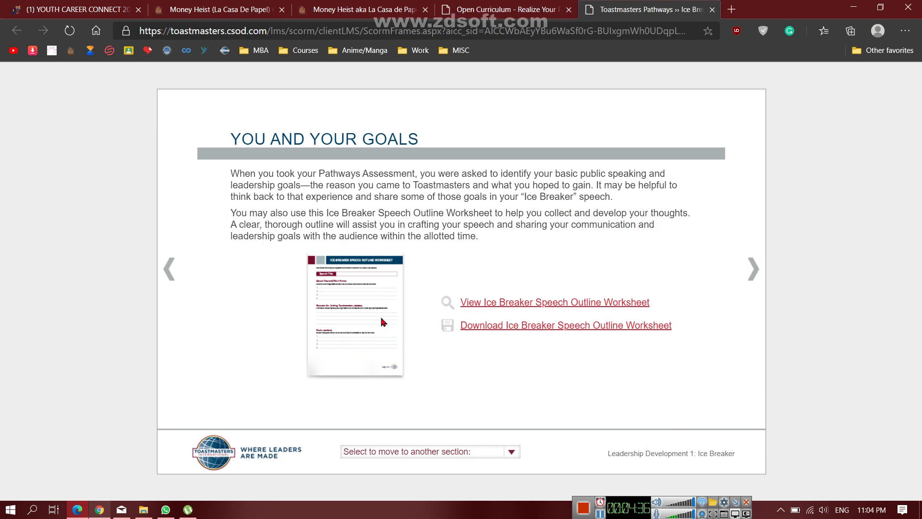
pyautogui.click(753, 270)
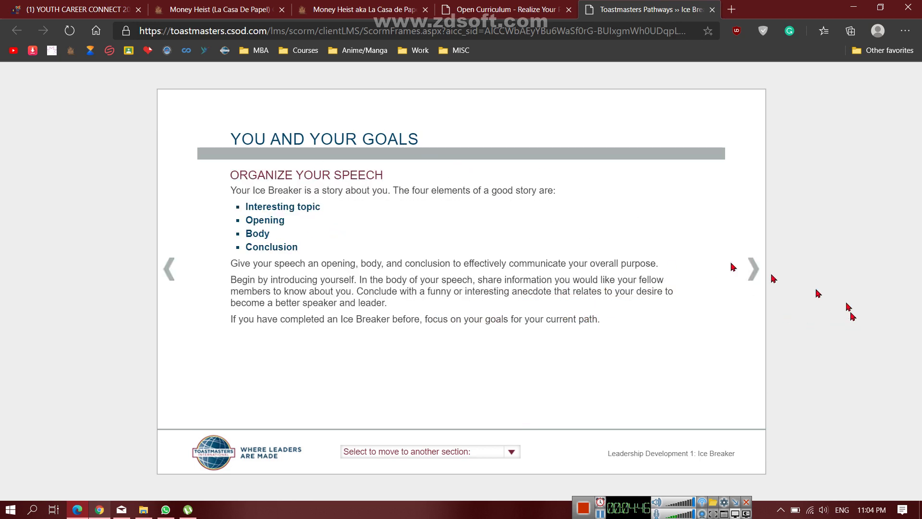
# Page through the Prepare and Present section and on to the Evaluating Yourself page of After Your Speech
pyautogui.click(754, 274)
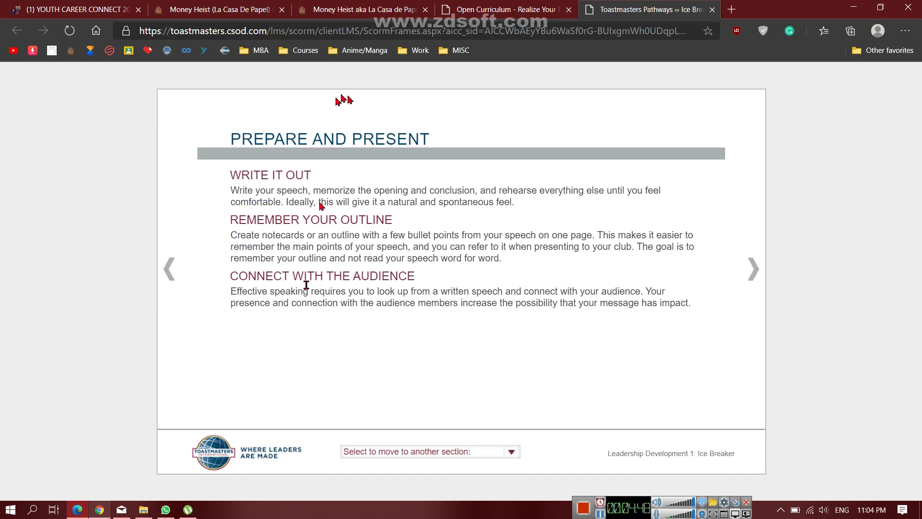
pyautogui.click(754, 272)
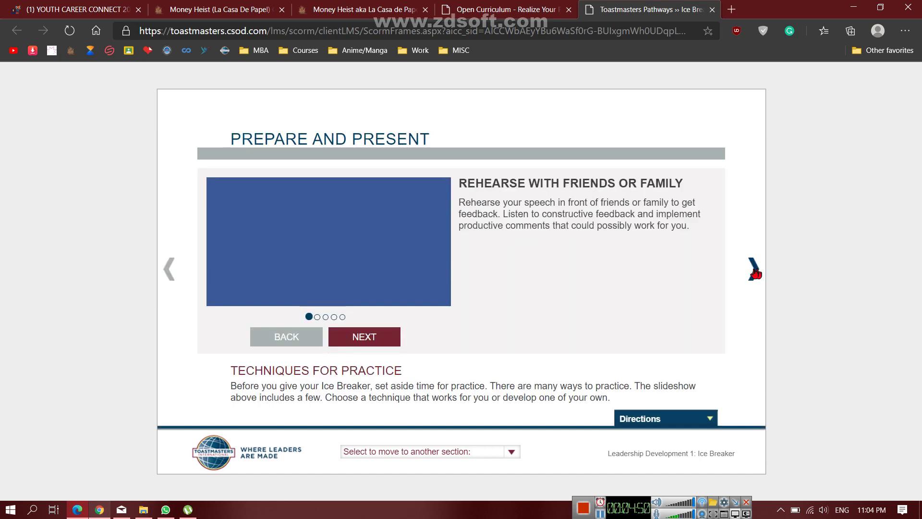
pyautogui.click(755, 272)
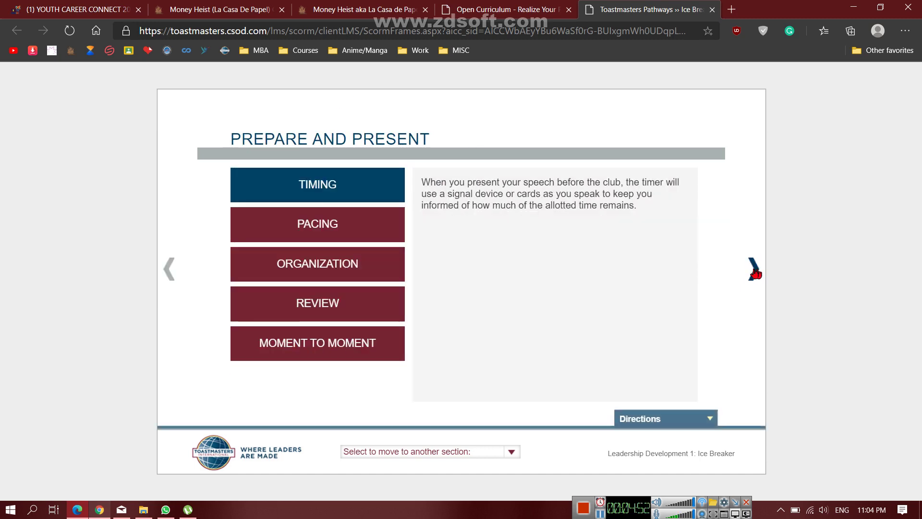
pyautogui.click(755, 272)
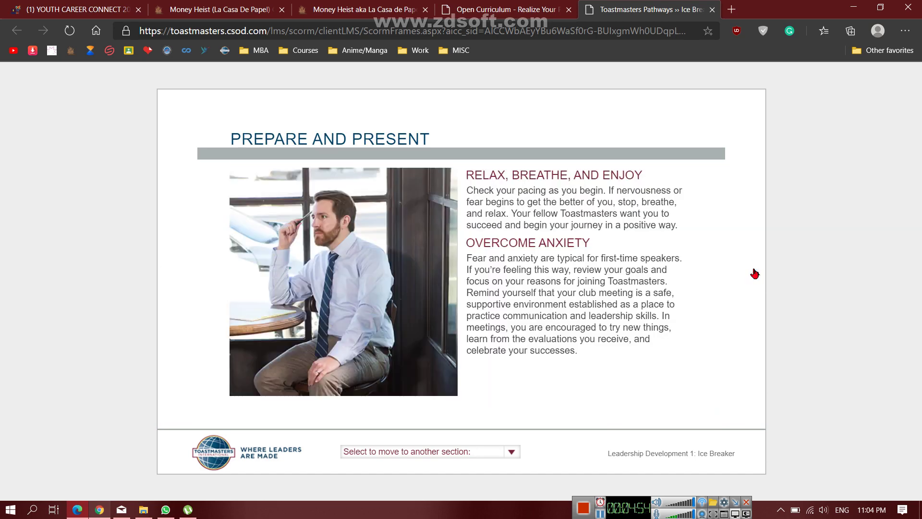
pyautogui.click(754, 272)
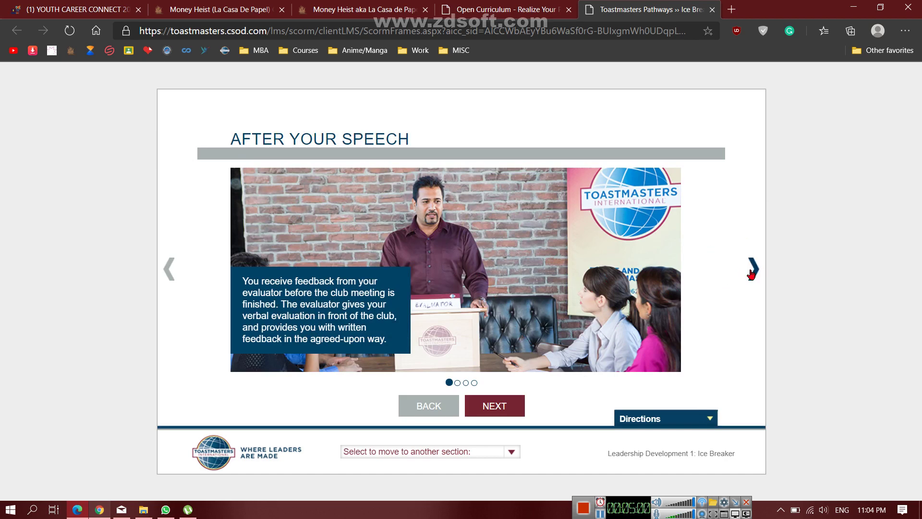
pyautogui.click(752, 271)
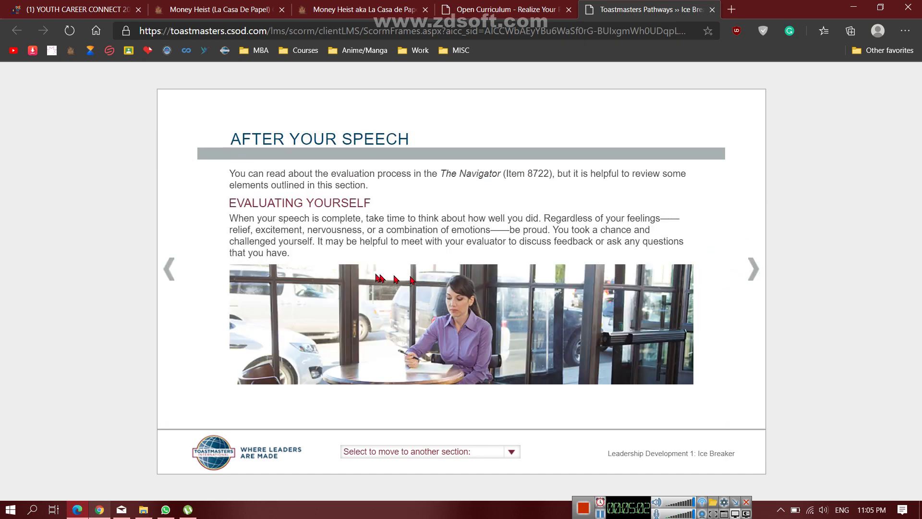
# Page forward through Review and Apply, Complete Your Assignment and Your Evaluation to Assess Your Skills—After, and go back to Your Evaluation
pyautogui.click(753, 270)
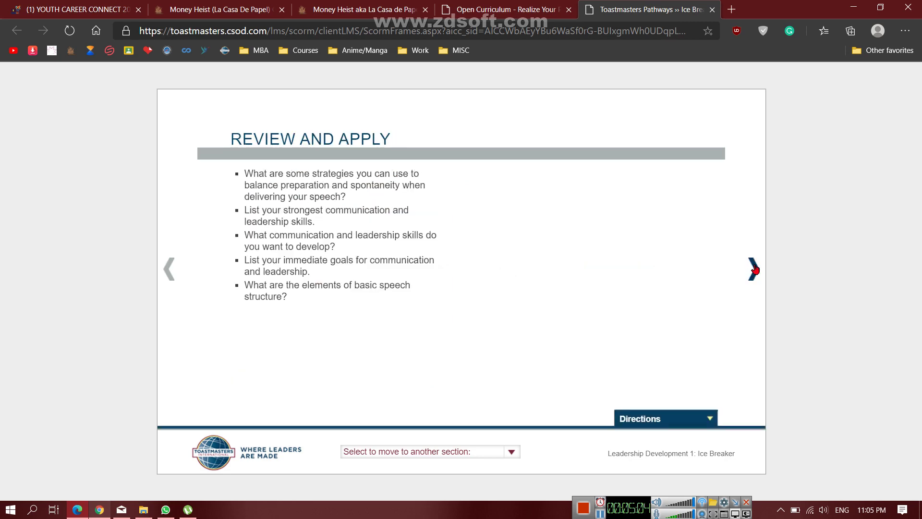
pyautogui.click(754, 270)
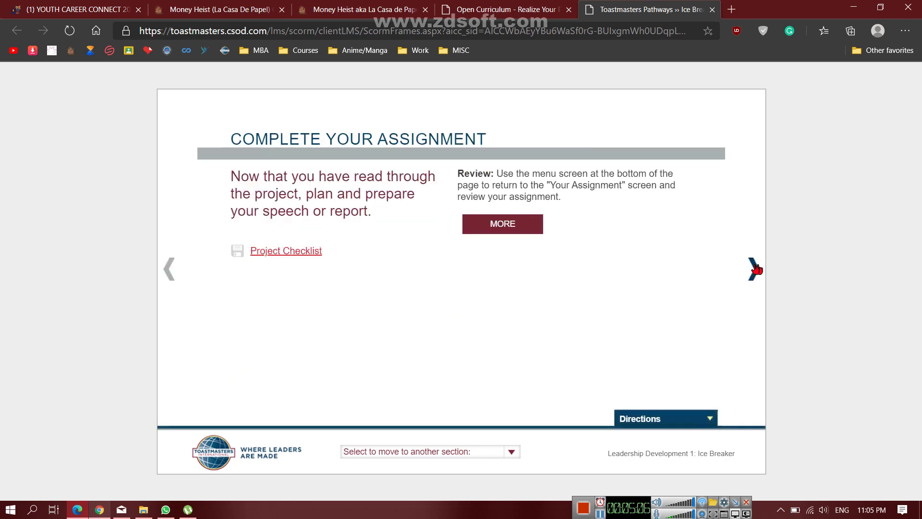
pyautogui.click(755, 270)
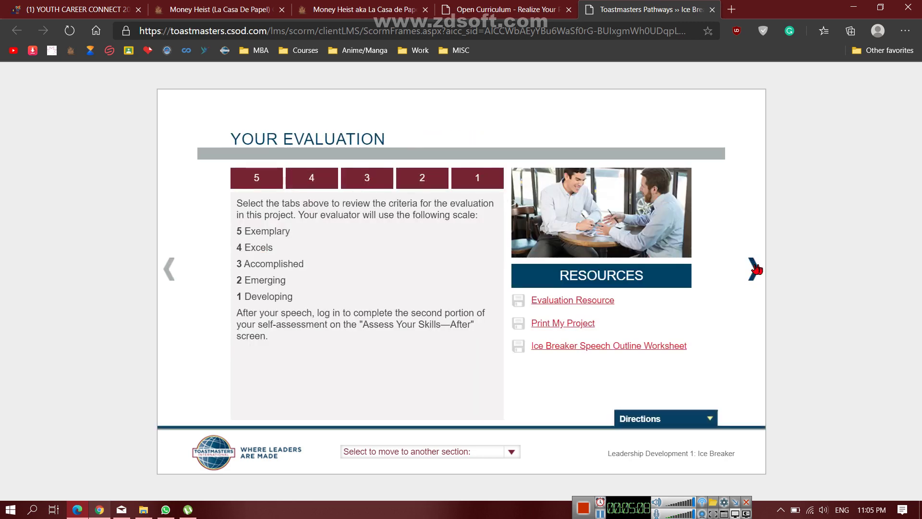
pyautogui.click(754, 269)
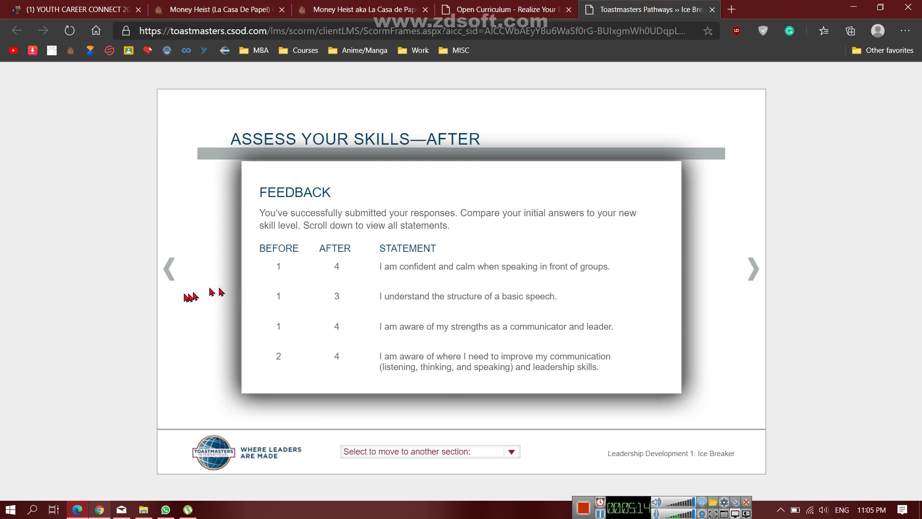
pyautogui.click(170, 269)
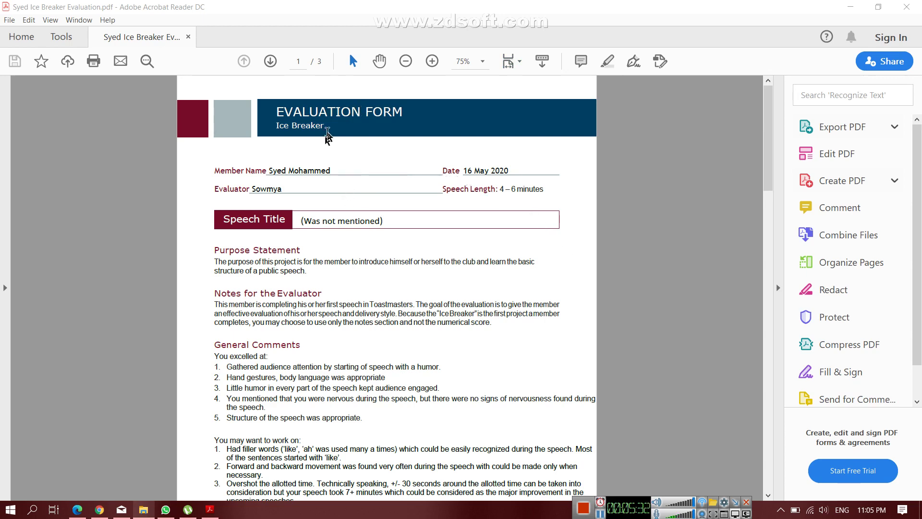
# Read the completed Ice Breaker evaluation form in Adobe Acrobat Reader through the page 2 ratings, and switch back to the project in Edge
pyautogui.scroll(-3, 403, 194)
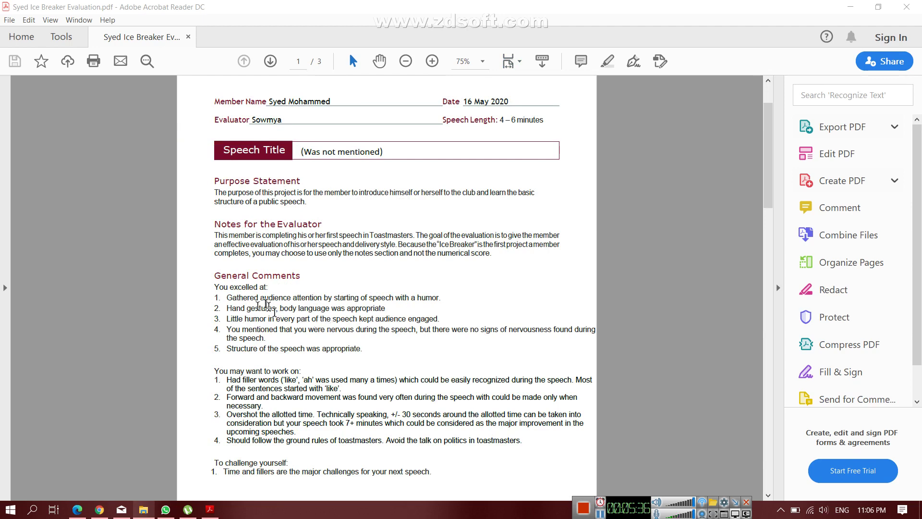
pyautogui.scroll(-7, 247, 303)
pyautogui.scroll(-11, 360, 307)
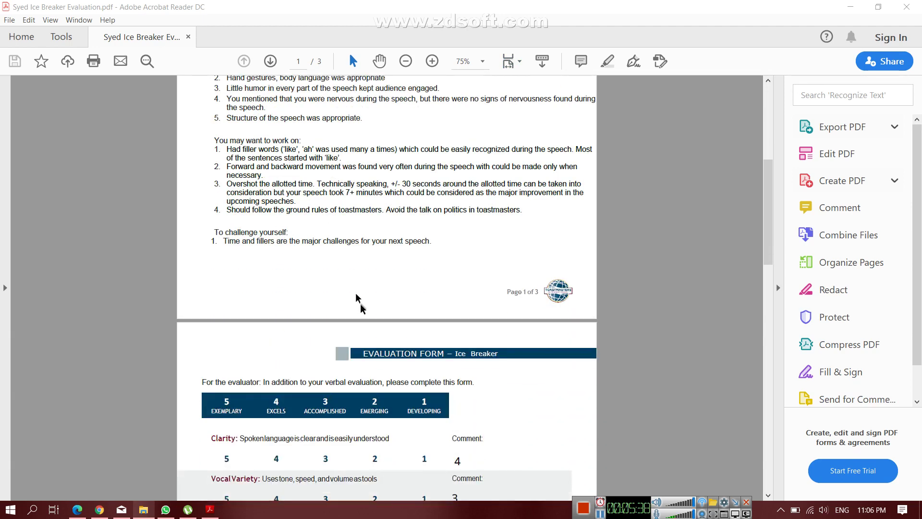
pyautogui.scroll(-4, 483, 291)
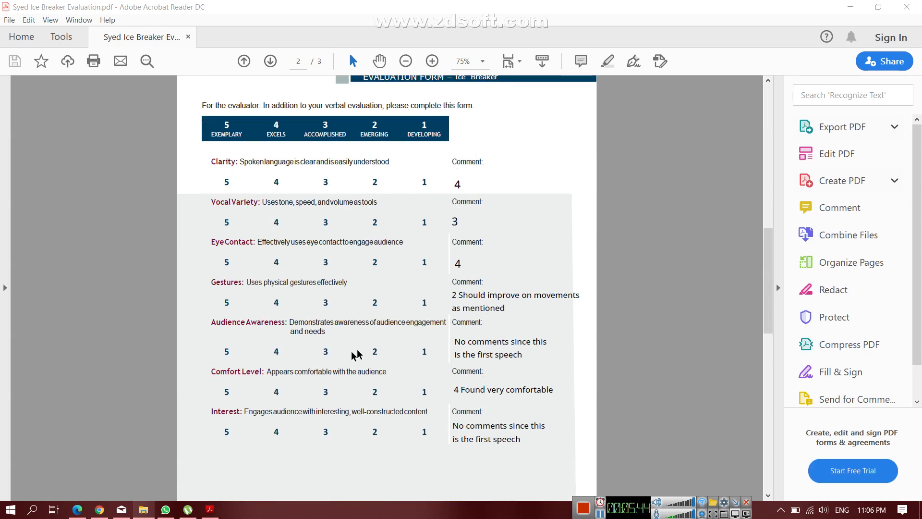
pyautogui.click(144, 510)
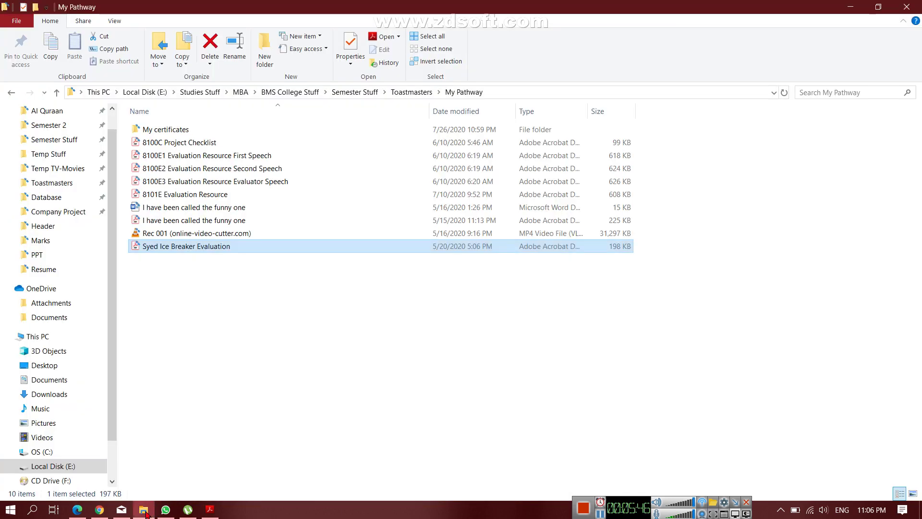
pyautogui.click(77, 511)
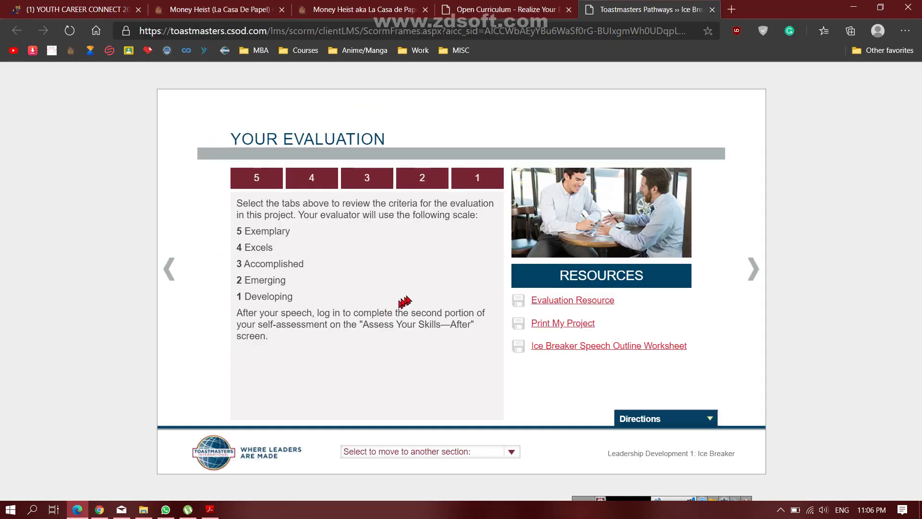
# Page forward from Your Evaluation through the Assess Your Skills—After feedback to the project's final Congratulations page
pyautogui.click(753, 269)
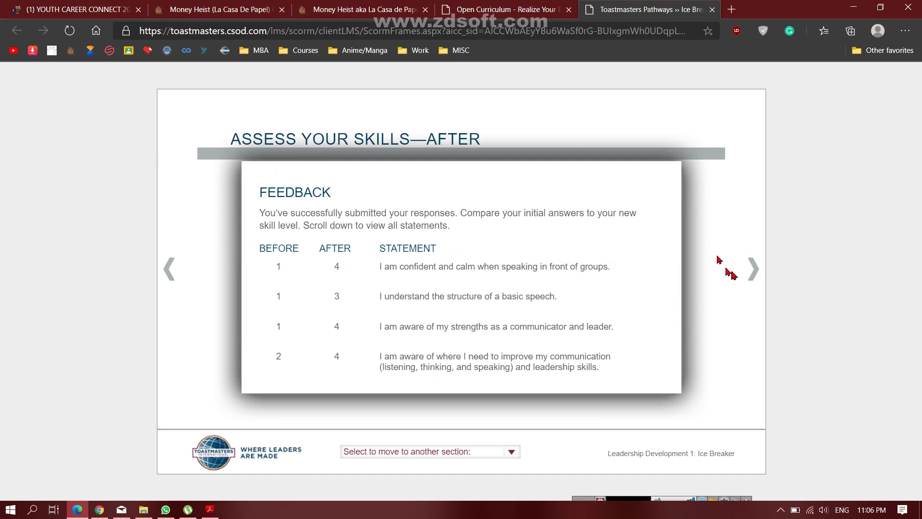
pyautogui.click(750, 272)
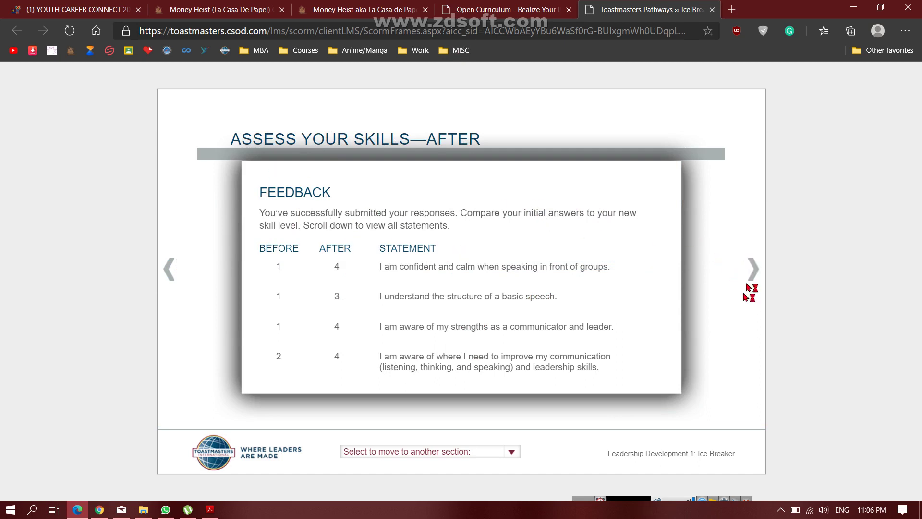
pyautogui.click(630, 500)
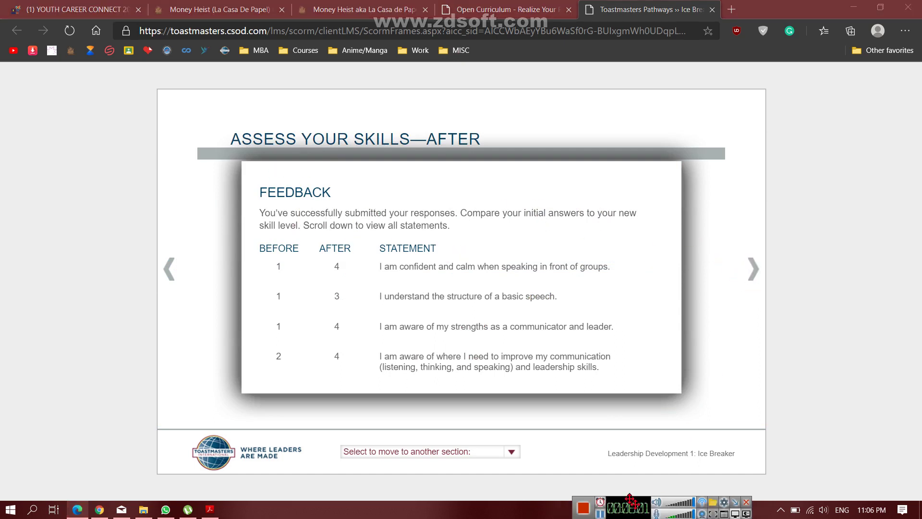
pyautogui.click(748, 273)
pyautogui.click(750, 273)
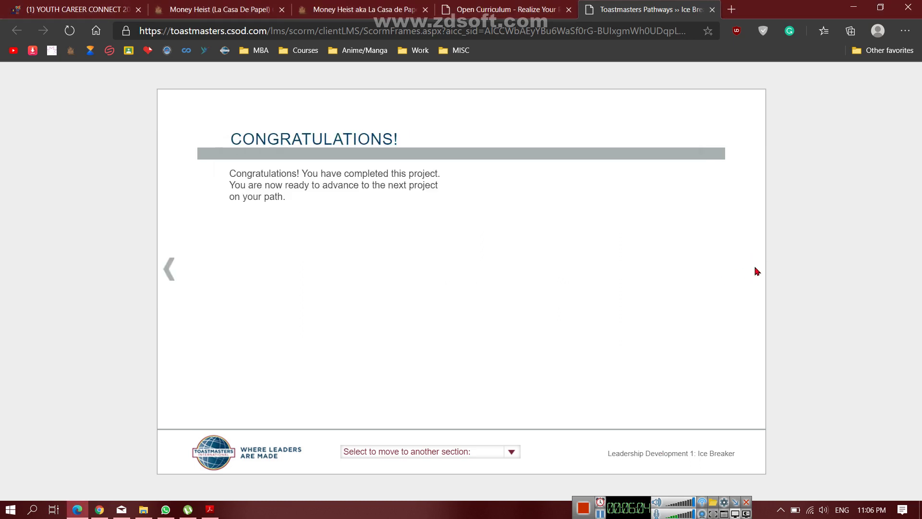
# Revisit the before-and-after feedback on Assess Your Skills—After and return to the Congratulations page
pyautogui.click(167, 276)
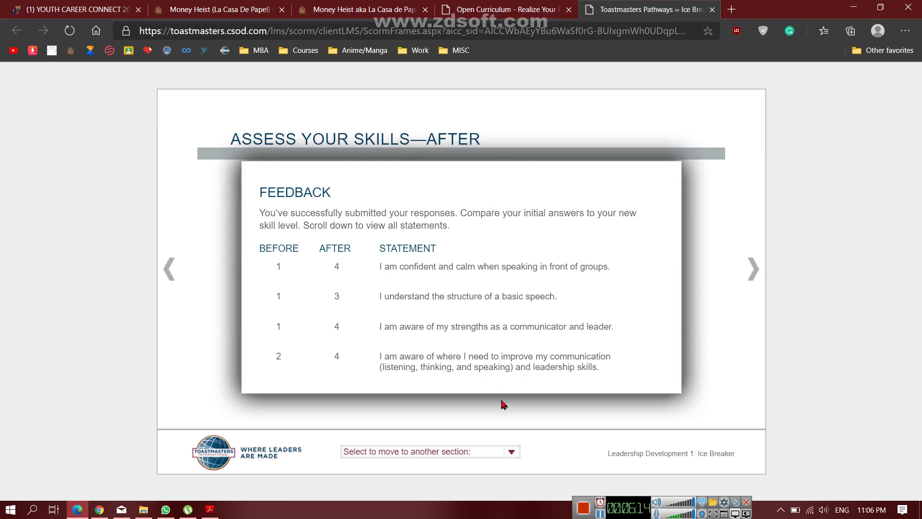
pyautogui.click(753, 269)
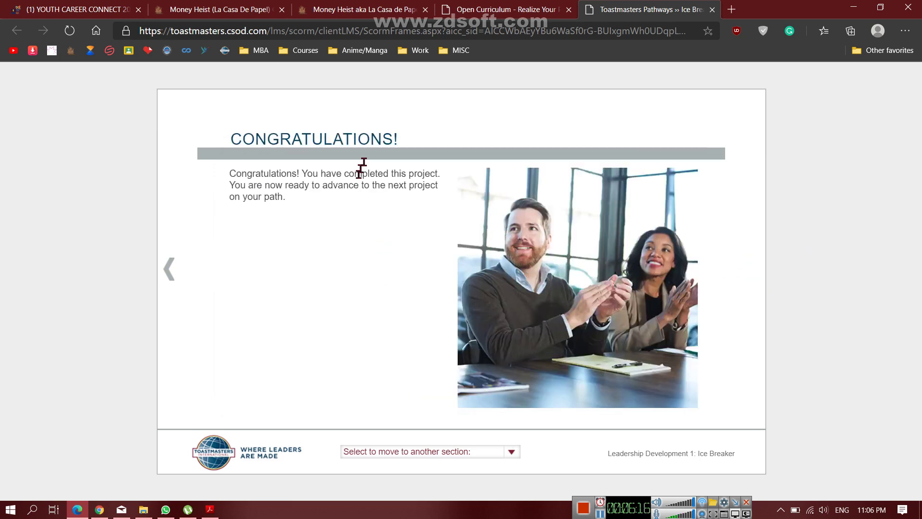
pyautogui.click(168, 266)
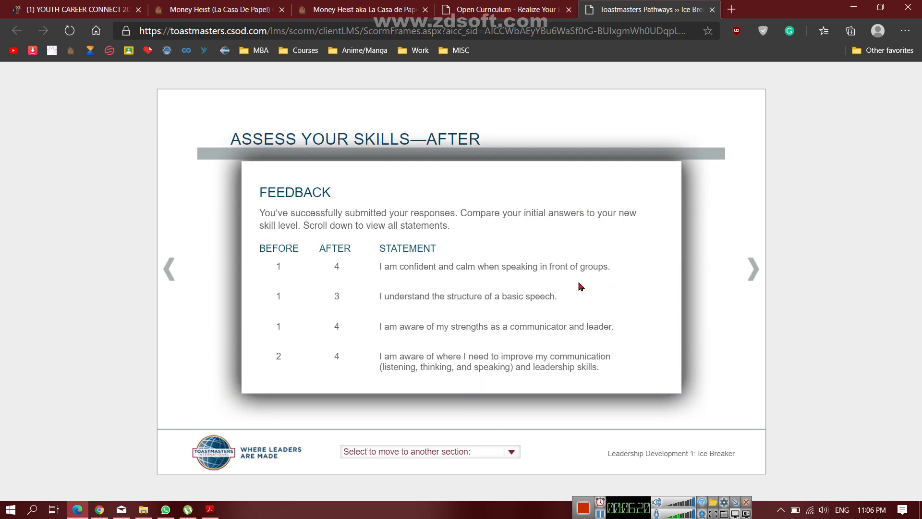
pyautogui.click(752, 269)
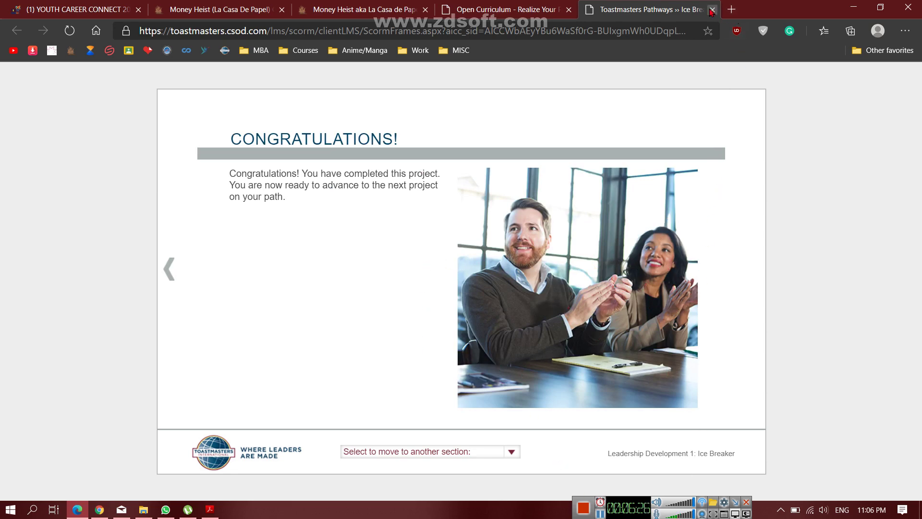
# Return to the Leadership Development curriculum page, review the Level 1 projects and activate Researching and Presenting
pyautogui.click(485, 10)
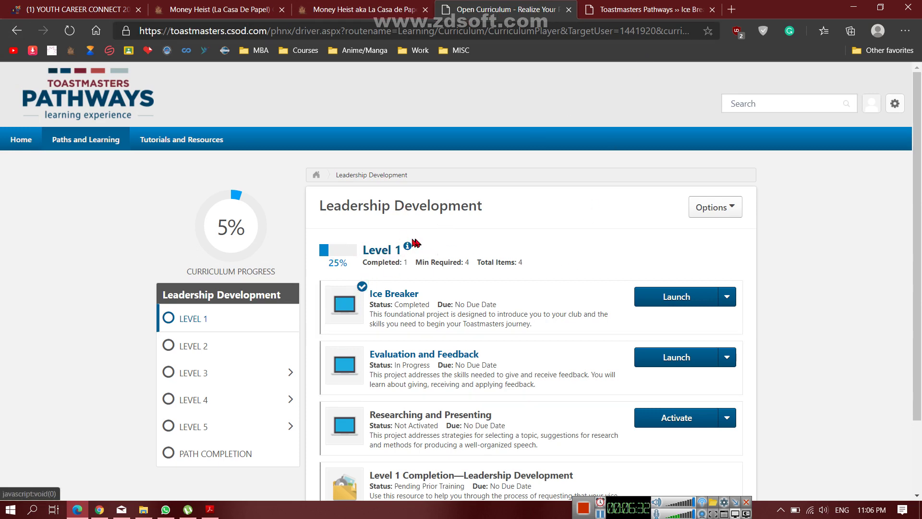
pyautogui.scroll(-2, 481, 281)
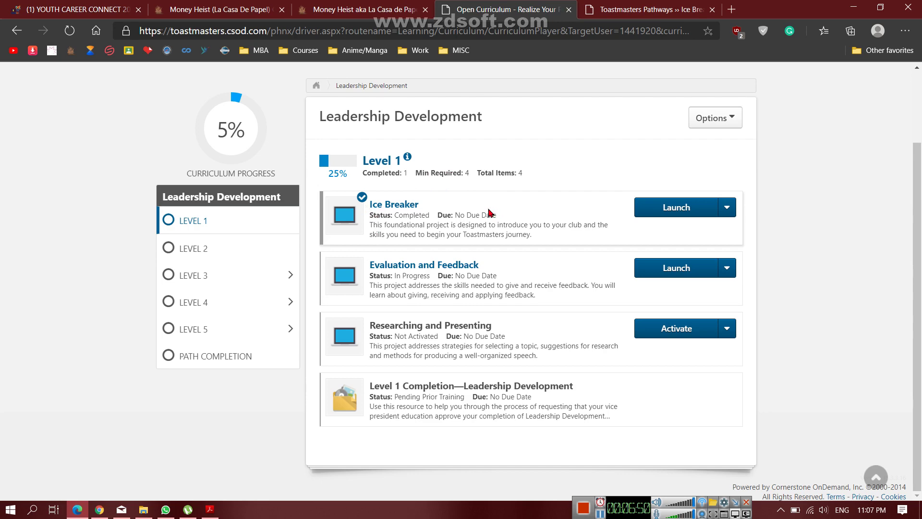
pyautogui.scroll(2, 487, 210)
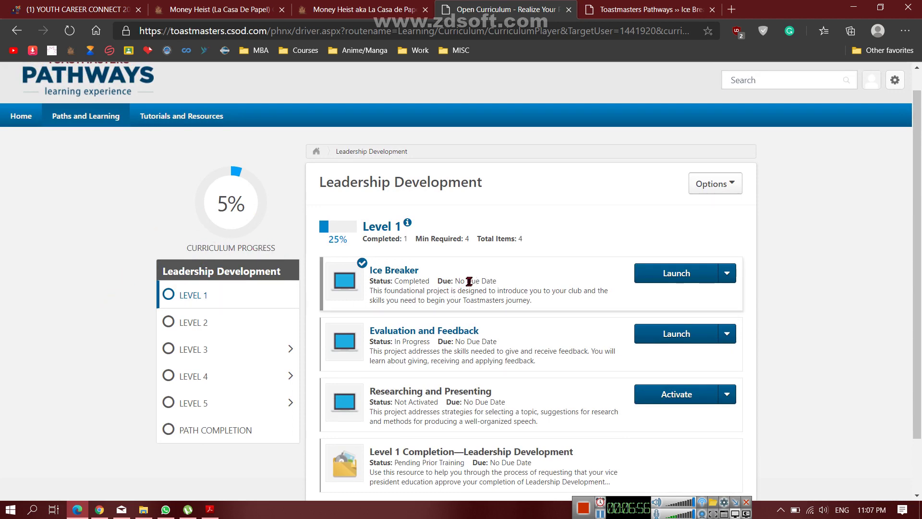
pyautogui.click(679, 396)
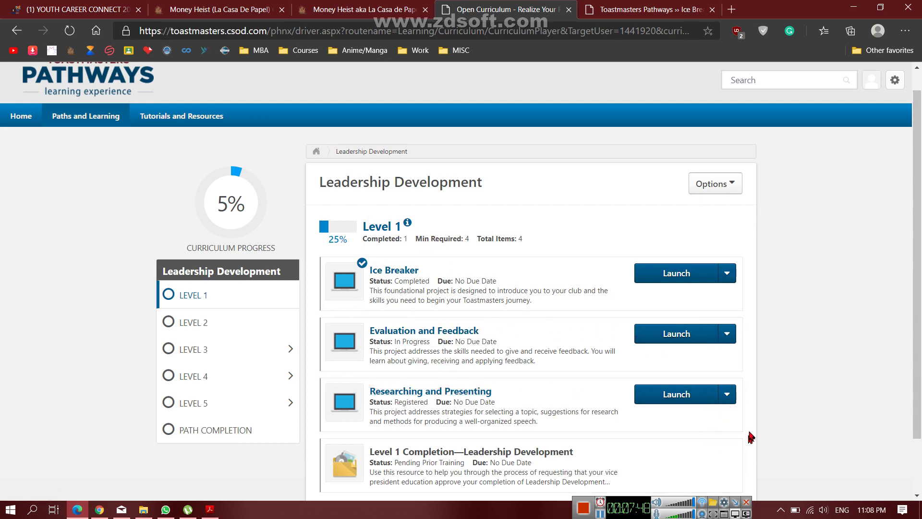
pyautogui.scroll(-2, 779, 356)
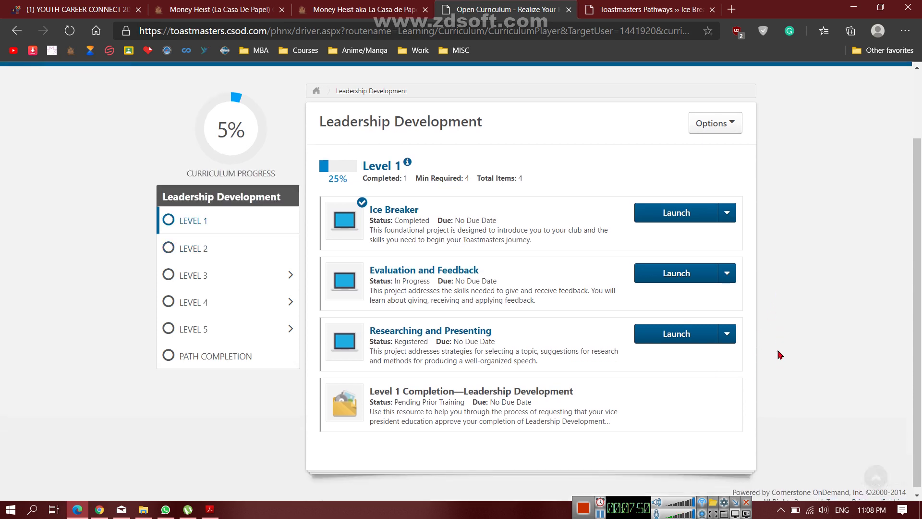